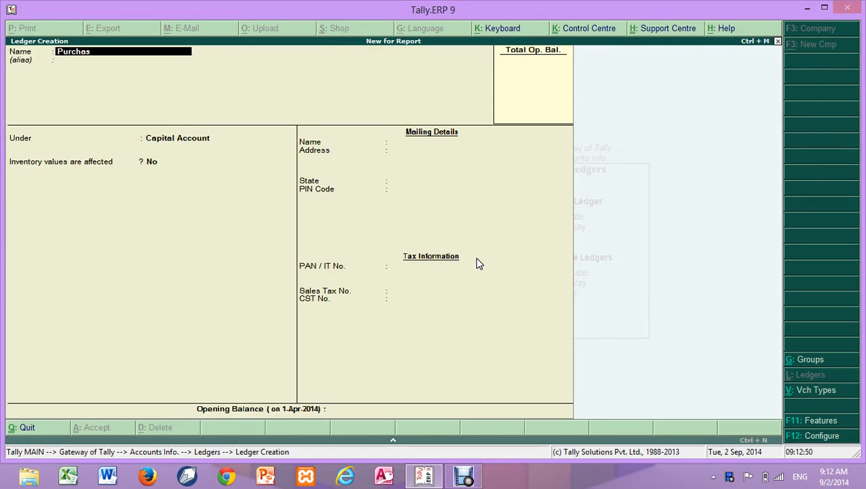
# - Create the ledger "Purchase of Madicine" under Purchase Accounts with inventory values affected and no opening balance
pyautogui.write('of Madic')
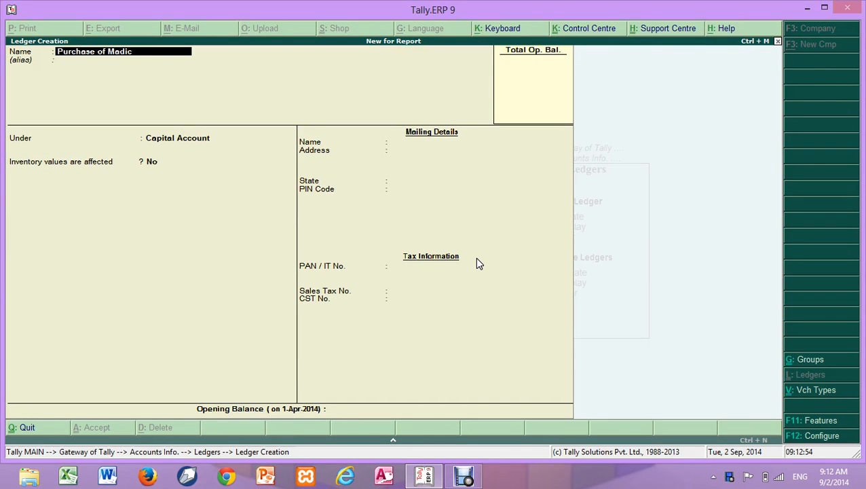
pyautogui.write('ine')
pyautogui.press('Return')
pyautogui.press('Return')
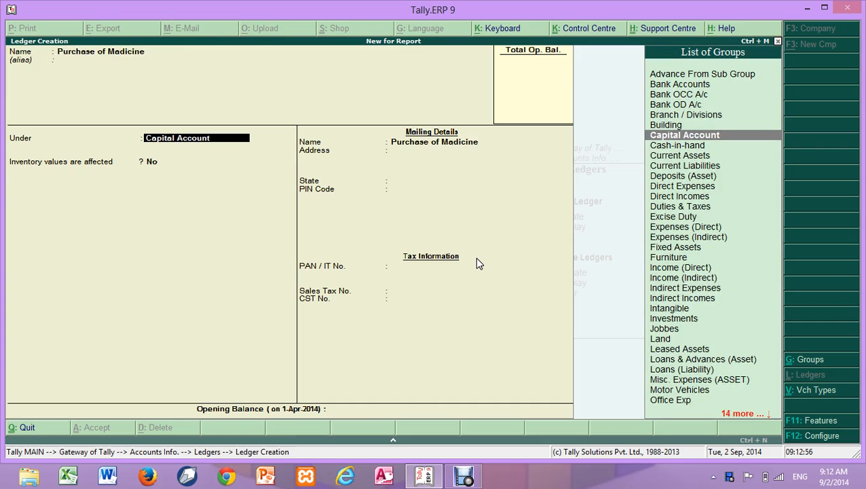
pyautogui.write('P')
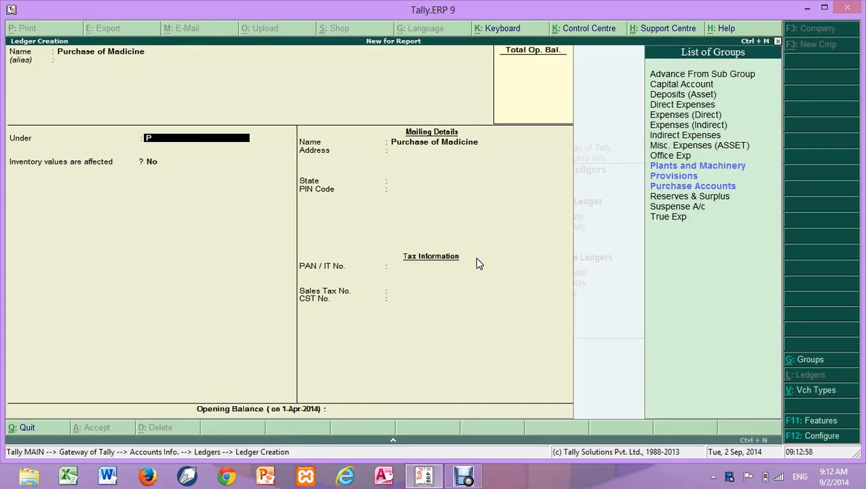
pyautogui.write('u')
pyautogui.press('Return')
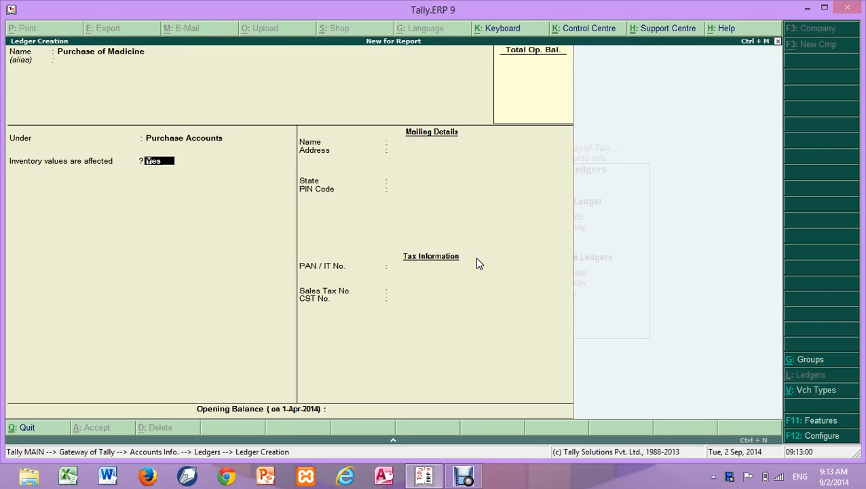
pyautogui.press('Return')
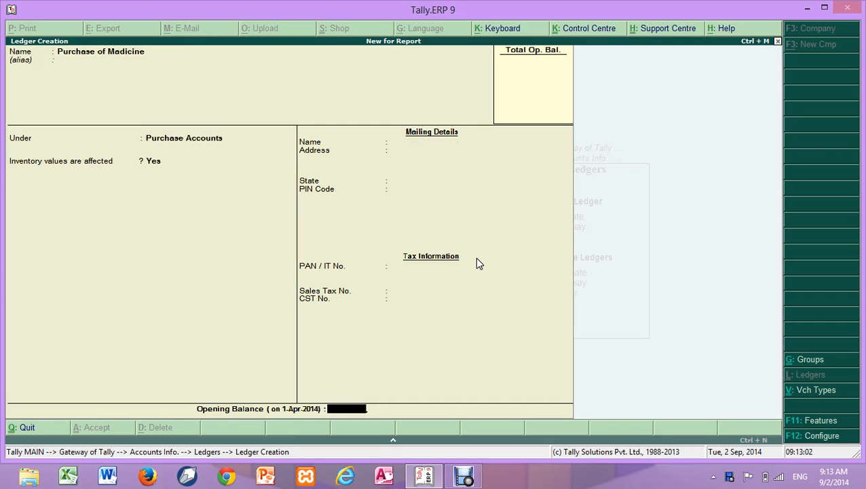
pyautogui.press('Return')
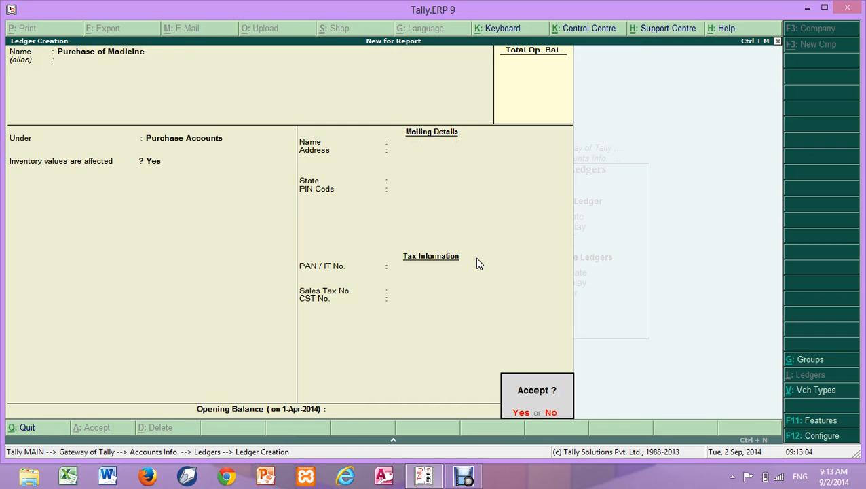
pyautogui.press('BackSpace')
pyautogui.press('BackSpace')
pyautogui.press('Return')
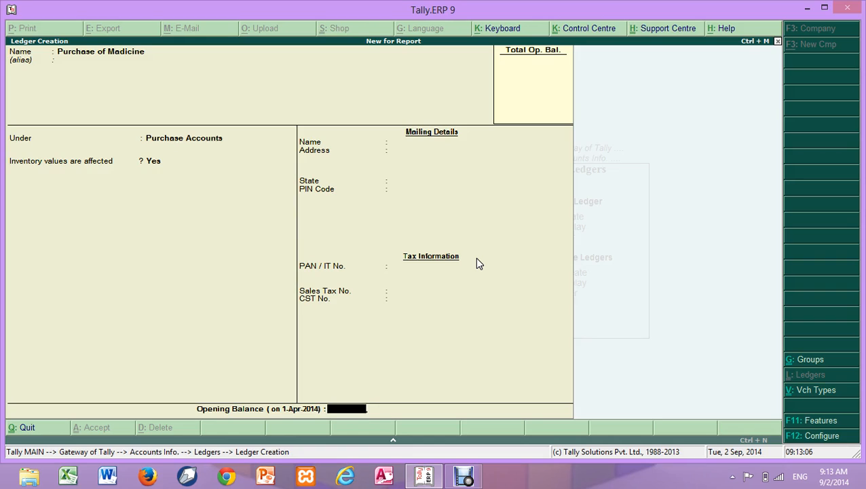
pyautogui.press('Return')
pyautogui.press('Return')
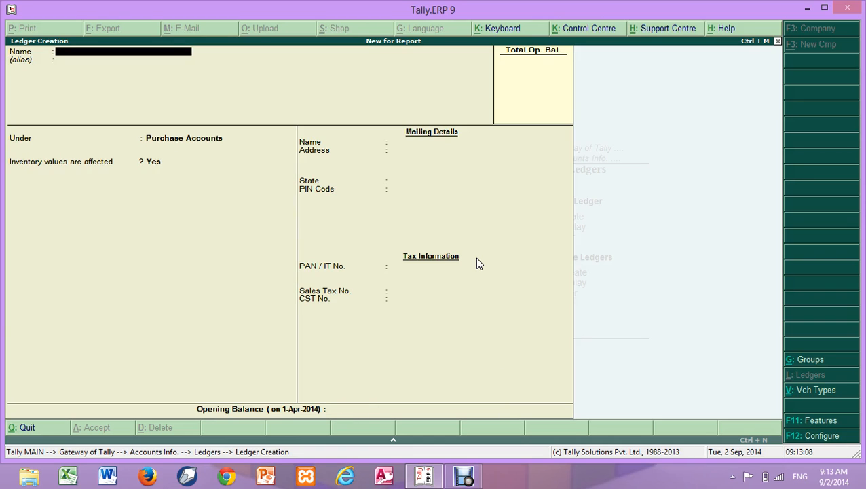
# - Create the ledger "Purchase of Syurp" under Purchase Accounts with inventory values affected
pyautogui.write('Purchase of Syurp')
pyautogui.press('Return')
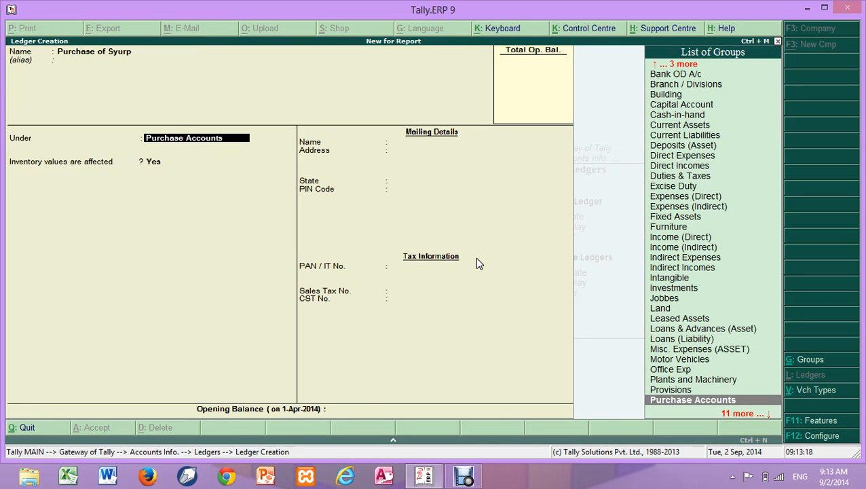
pyautogui.press('Return')
pyautogui.press('Return')
pyautogui.press('Return')
pyautogui.press('Return')
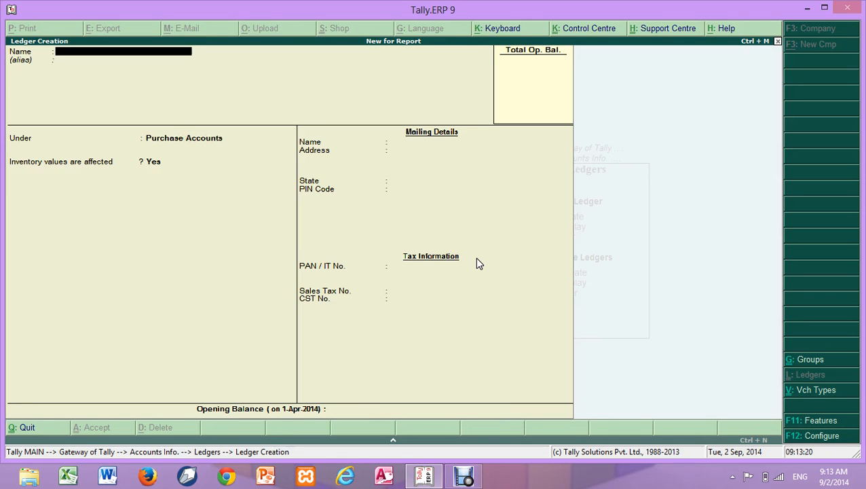
# - Create the ledger "Sale of Medicien" under Sales Accounts with inventory values affected
pyautogui.write('Sale of Medicien')
pyautogui.press('Return')
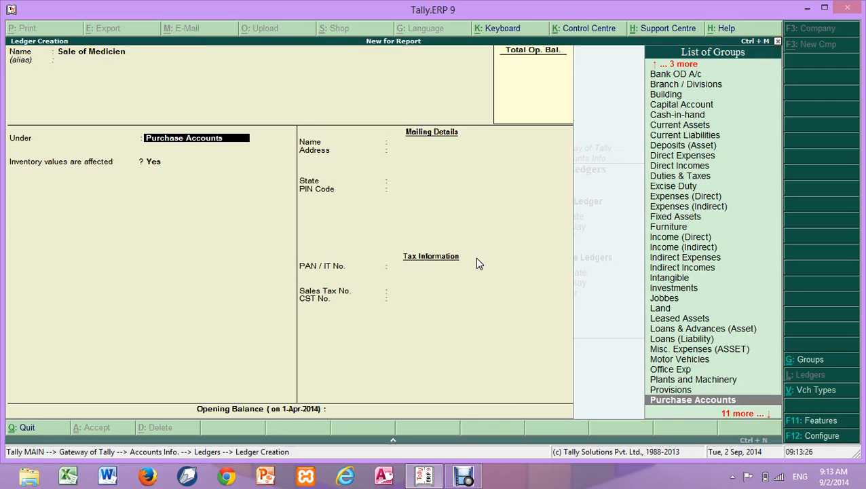
pyautogui.write('S')
pyautogui.press('Up')
pyautogui.press('Up')
pyautogui.press('Up')
pyautogui.press('Up')
pyautogui.press('Up')
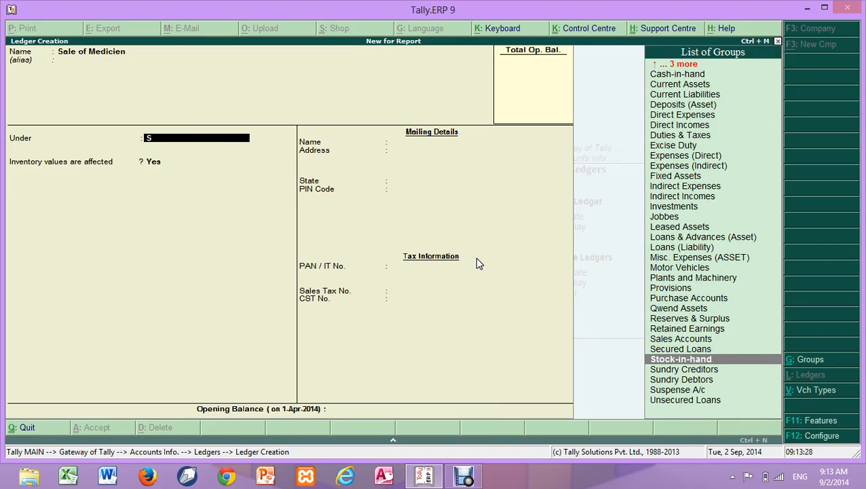
pyautogui.press('Return')
pyautogui.press('Return')
pyautogui.press('Return')
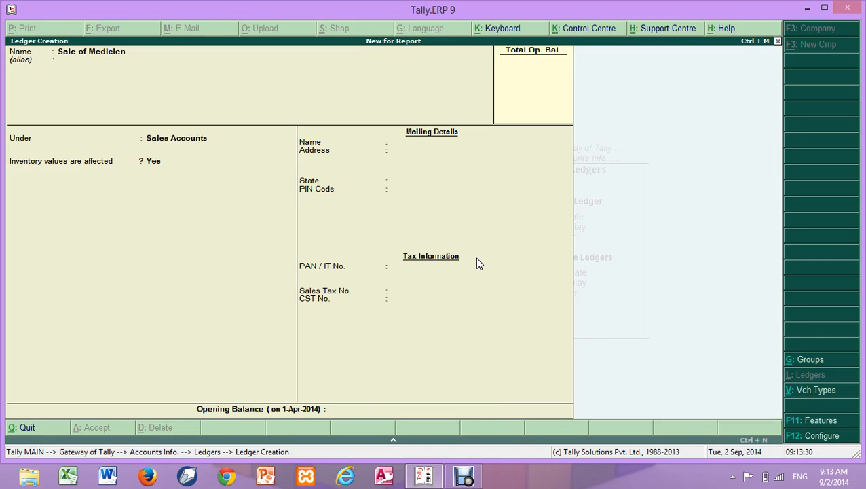
# - Create the ledger "Sale of Syupr" under Sales Accounts and return to the Gateway of Tally
pyautogui.write('Sale')
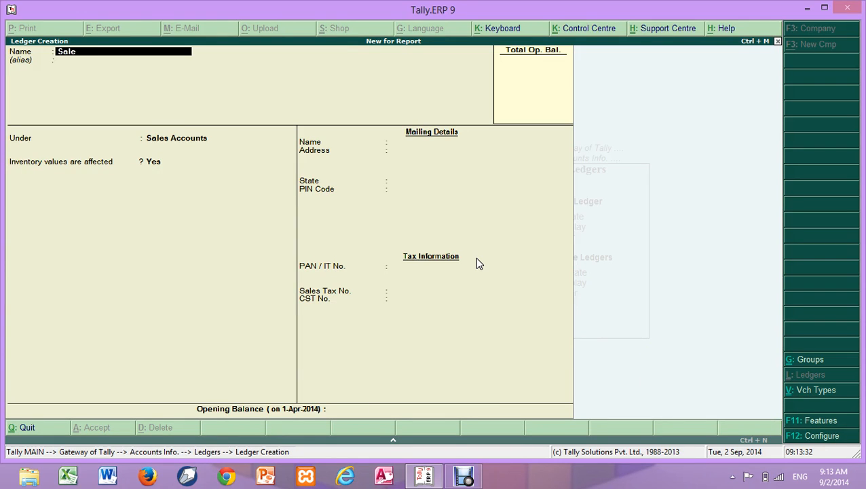
pyautogui.write(' of Syupr')
pyautogui.press('Return')
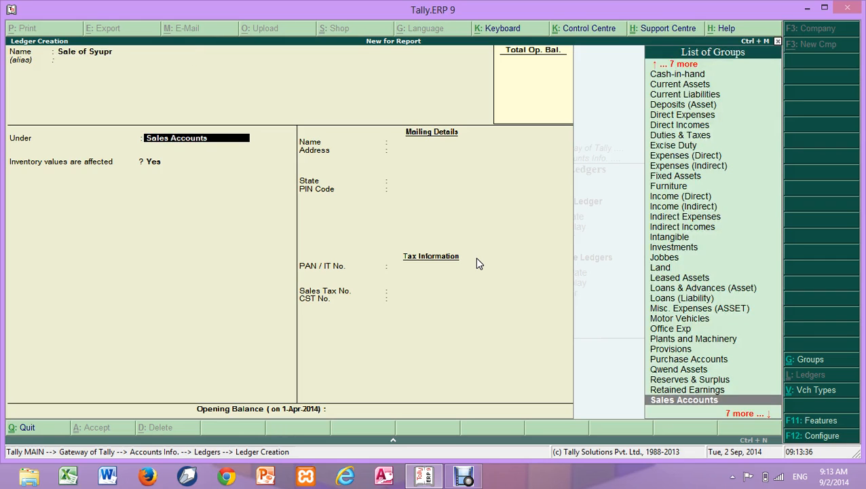
pyautogui.press('Return')
pyautogui.press('Return')
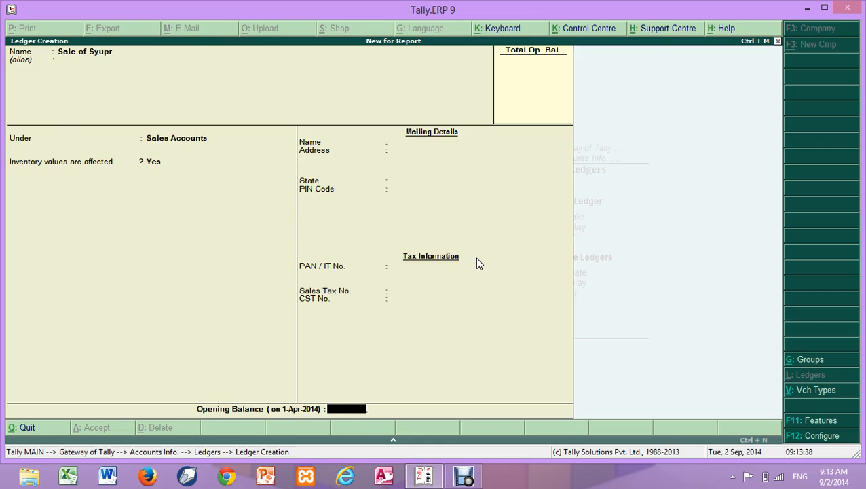
pyautogui.press('Return')
pyautogui.press('Return')
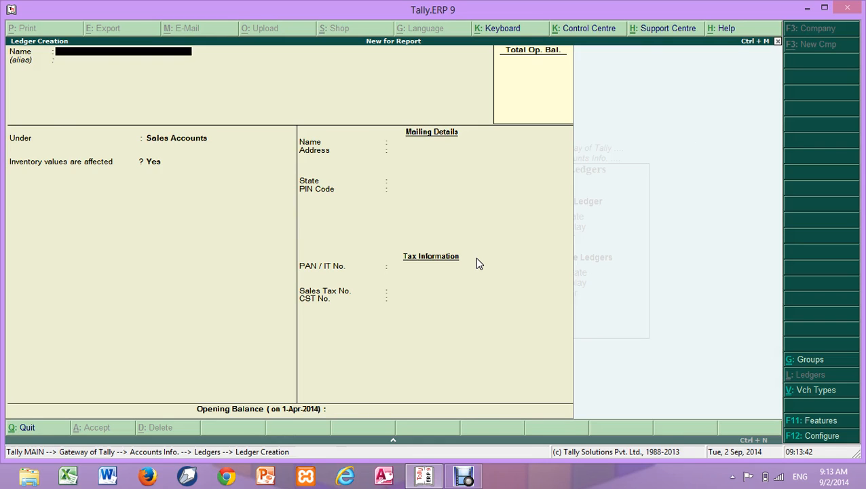
pyautogui.press('Escape')
pyautogui.press('Return')
pyautogui.press('Escape')
pyautogui.press('Escape')
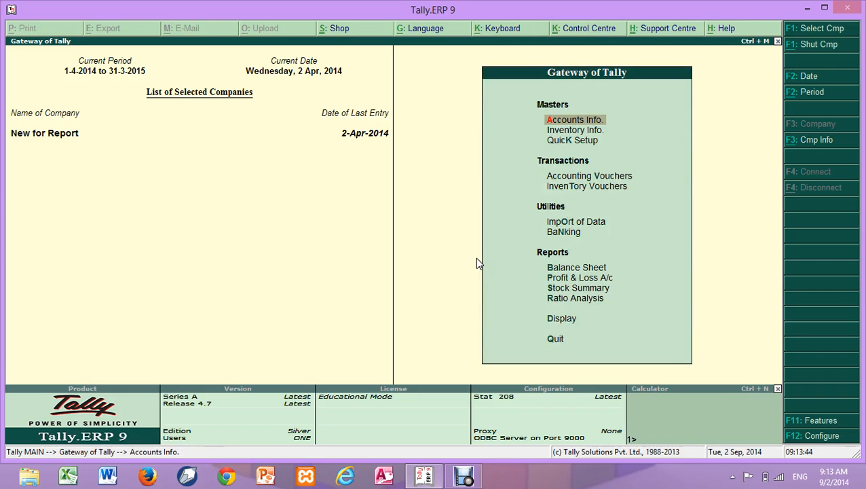
# - Start a new purchase accounting voucher in voucher mode with the reference left blank
pyautogui.press('Down')
pyautogui.press('Down')
pyautogui.press('Down')
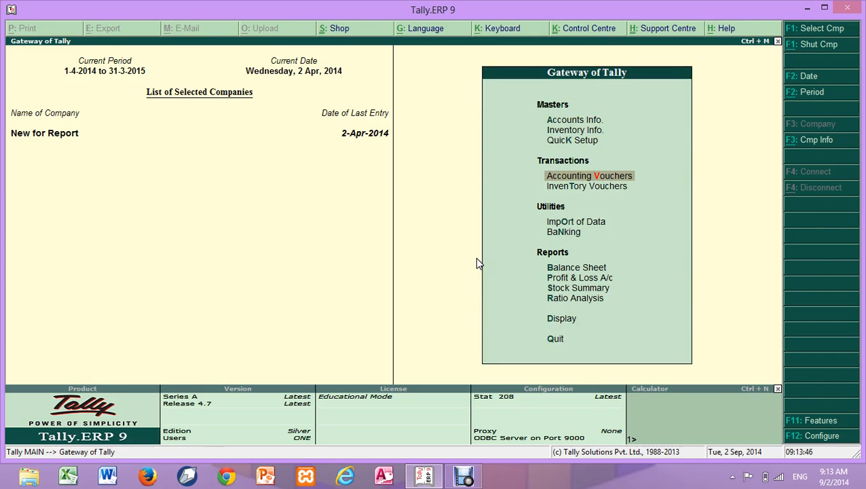
pyautogui.press('Return')
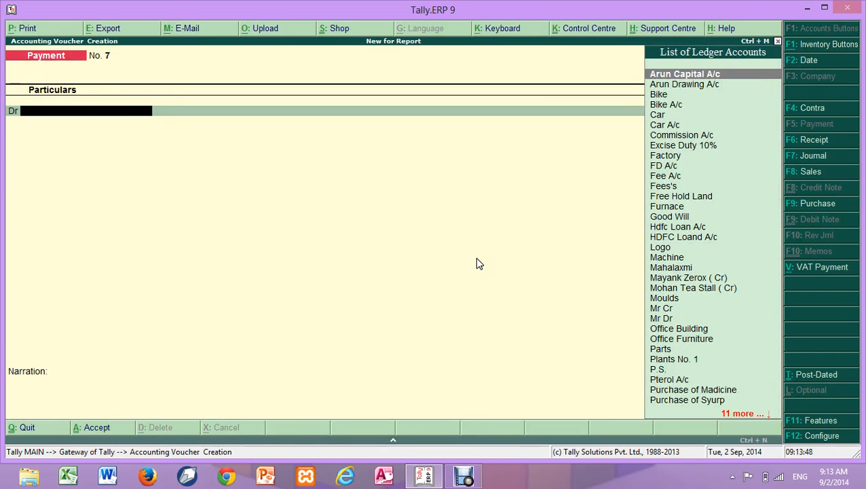
pyautogui.press('F9')
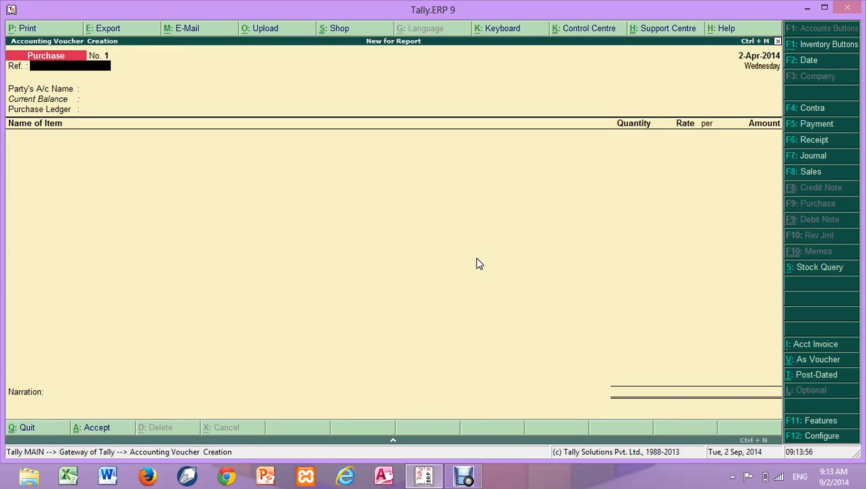
pyautogui.click(805, 363)
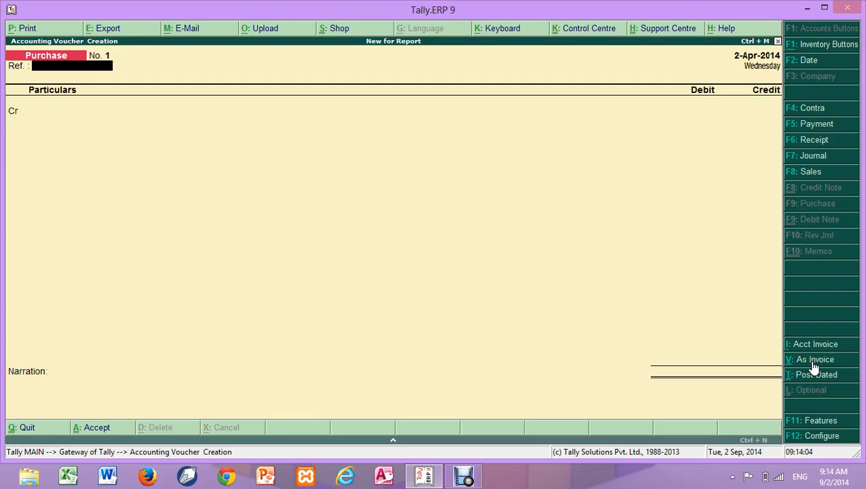
pyautogui.press('Return')
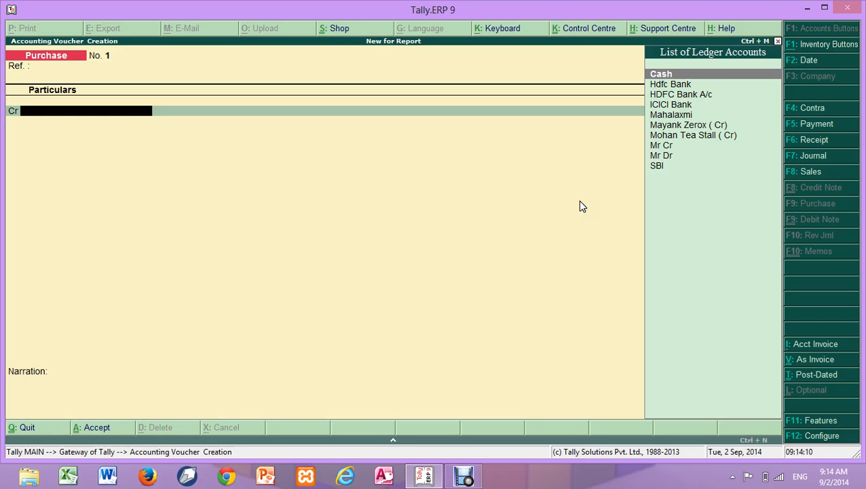
# - Try to enter a purchase crediting Cash 25000 and debiting Purchase of Madicine, and discard the voucher
pyautogui.press('Down')
pyautogui.press('Down')
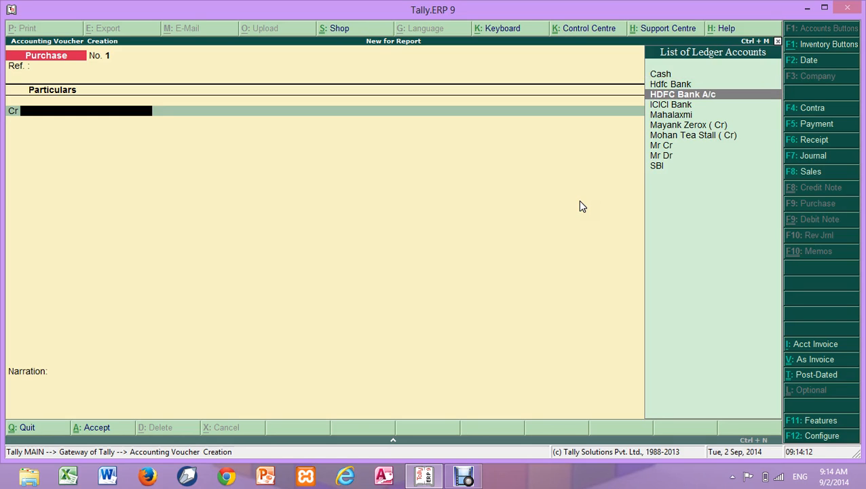
pyautogui.press('Up')
pyautogui.press('Up')
pyautogui.press('Return')
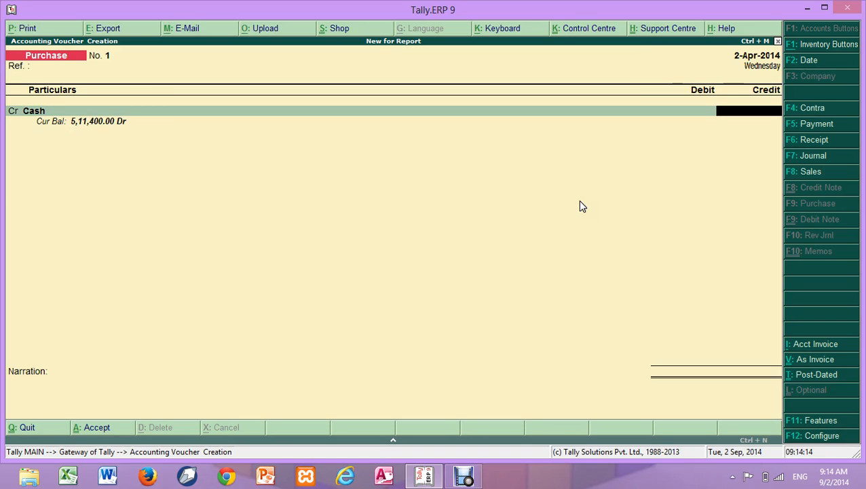
pyautogui.write('25000')
pyautogui.press('Return')
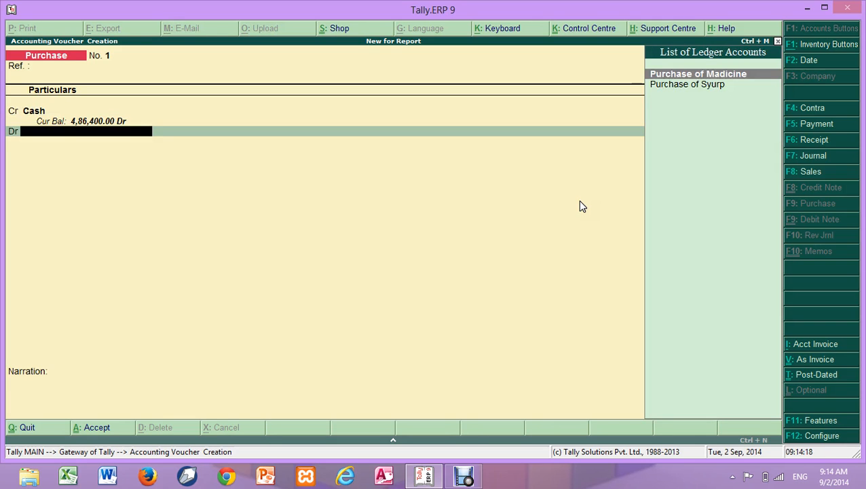
pyautogui.press('Return')
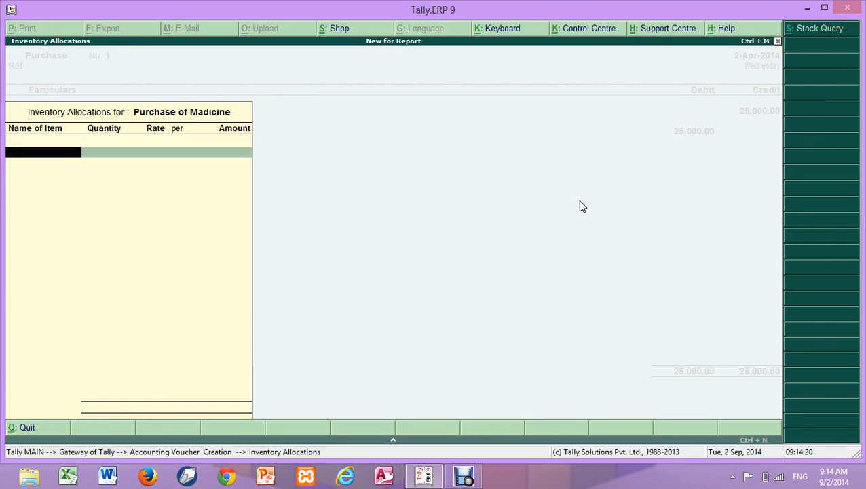
pyautogui.press('Escape')
pyautogui.press('Escape')
pyautogui.press('Escape')
pyautogui.press('Escape')
pyautogui.press('n')
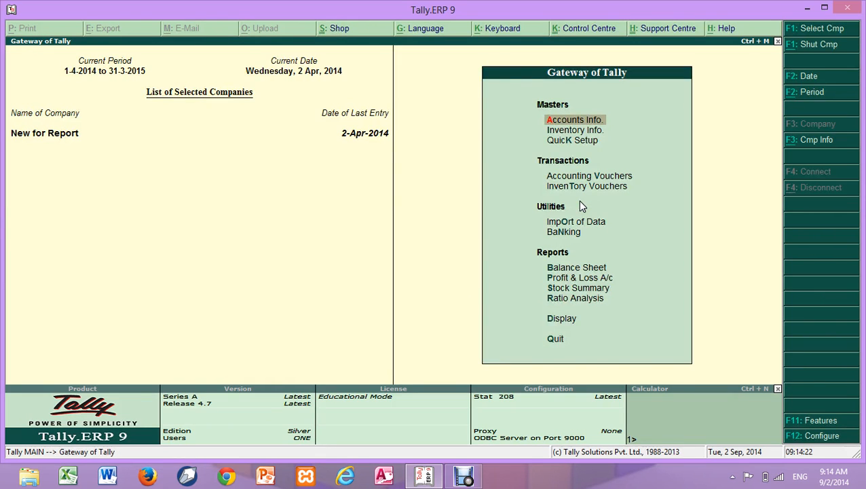
# - Open the details of the company New for Report for alteration
pyautogui.hotkey('alt', 'F3')
pyautogui.press('Down')
pyautogui.press('Down')
pyautogui.press('Down')
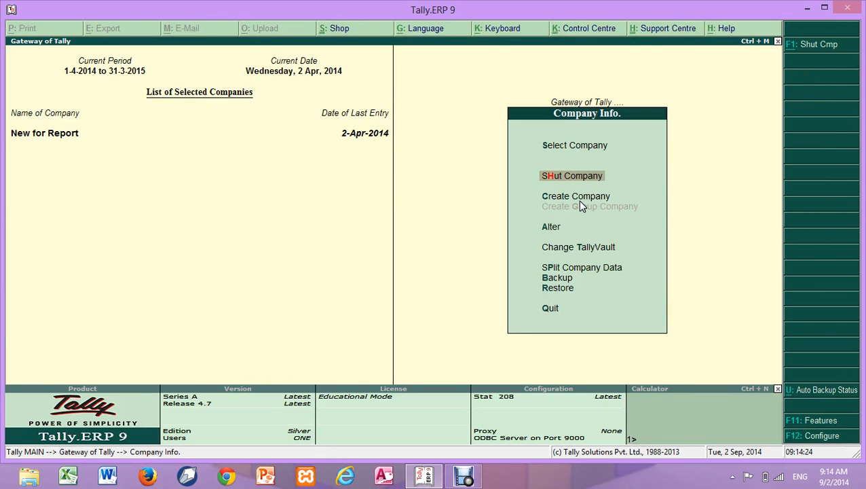
pyautogui.press('Return')
pyautogui.press('Return')
pyautogui.press('Return')
pyautogui.press('Return')
pyautogui.press('Return')
pyautogui.press('Return')
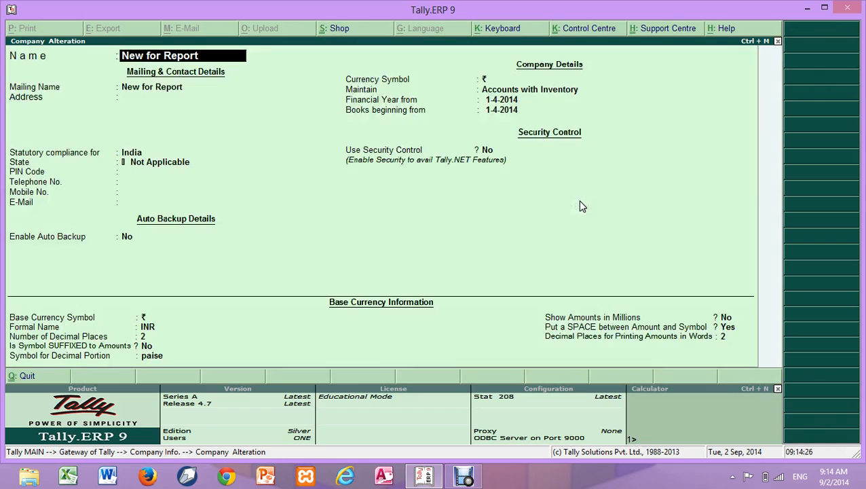
# - Set the company to maintain Accounts Only and save the alteration
pyautogui.press('Return')
pyautogui.press('Return')
pyautogui.press('Return')
pyautogui.press('Return')
pyautogui.press('Return')
pyautogui.press('Return')
pyautogui.press('Return')
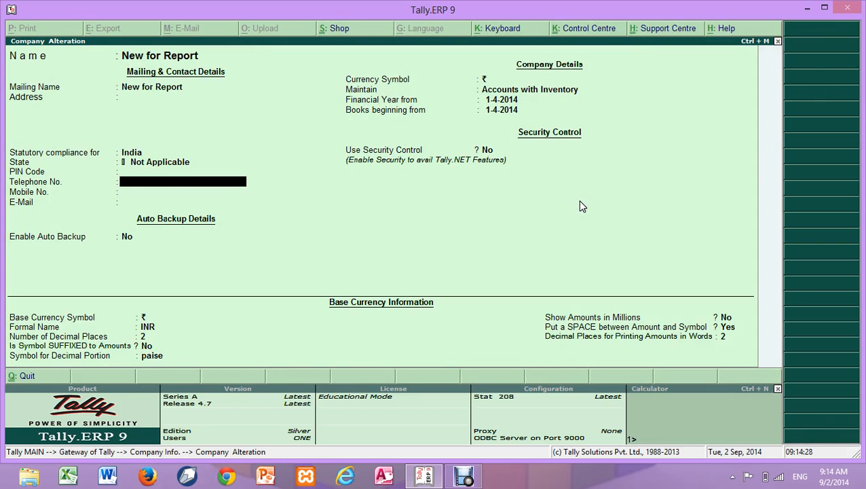
pyautogui.press('Up')
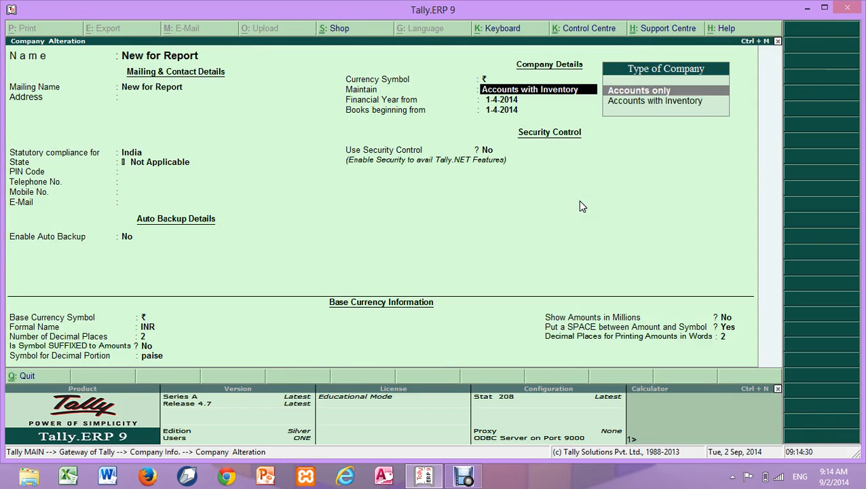
pyautogui.press('Return')
pyautogui.press('Return')
pyautogui.press('Return')
pyautogui.press('Return')
pyautogui.press('Return')
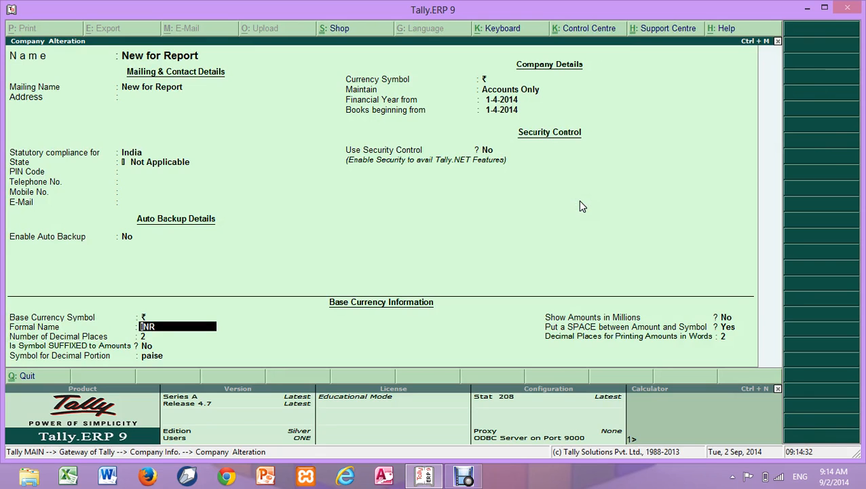
pyautogui.press('Return')
pyautogui.press('Return')
pyautogui.press('Return')
pyautogui.press('Return')
pyautogui.press('Return')
pyautogui.press('Return')
pyautogui.press('Return')
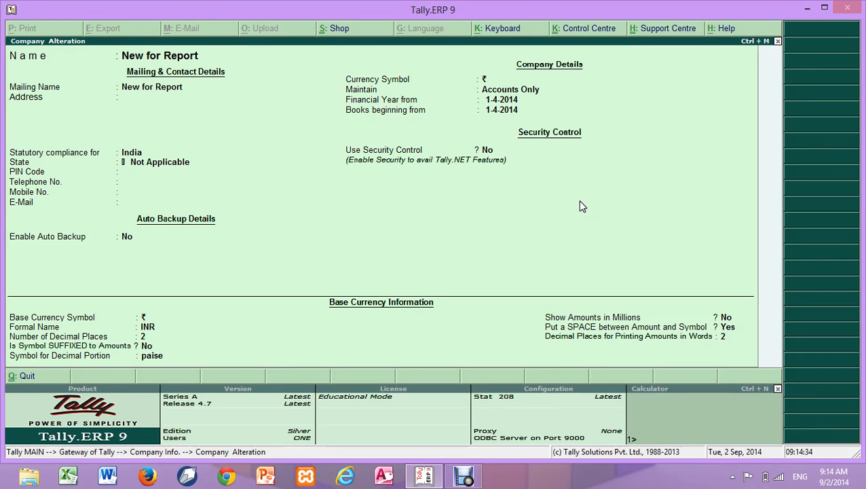
pyautogui.press('Return')
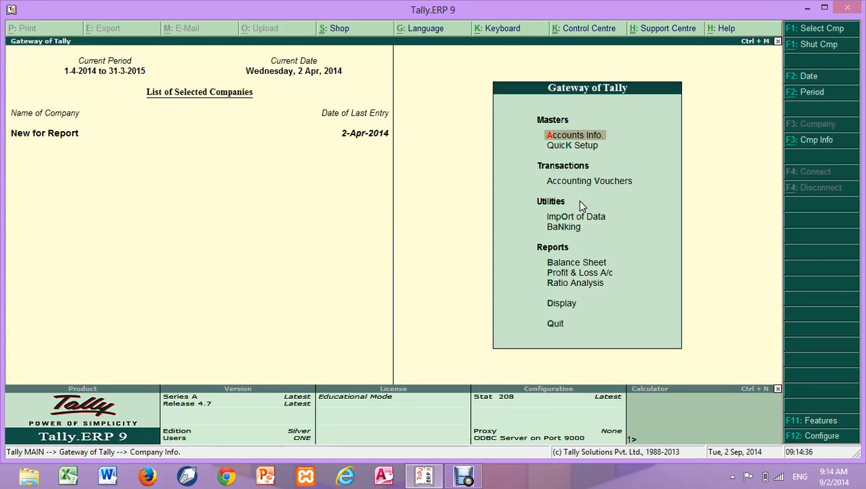
# - Return to the Gateway of Tally and open a new purchase accounting voucher, leaving the reference blank
pyautogui.press('Escape')
pyautogui.press('Escape')
pyautogui.press('Down')
pyautogui.press('Down')
pyautogui.press('Return')
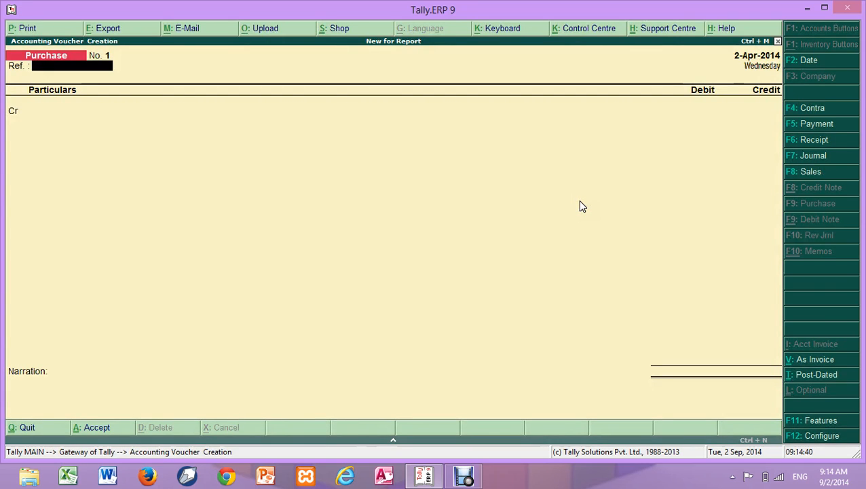
pyautogui.press('Return')
# - Credit Cash with 25000, debit Purchase of Madicine with the same amount, and save the purchase voucher without a narration
pyautogui.press('Return')
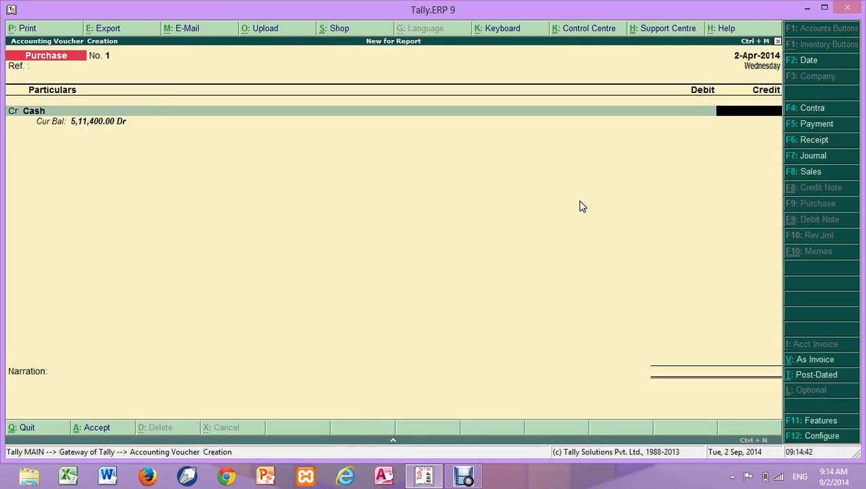
pyautogui.write('25000')
pyautogui.press('Return')
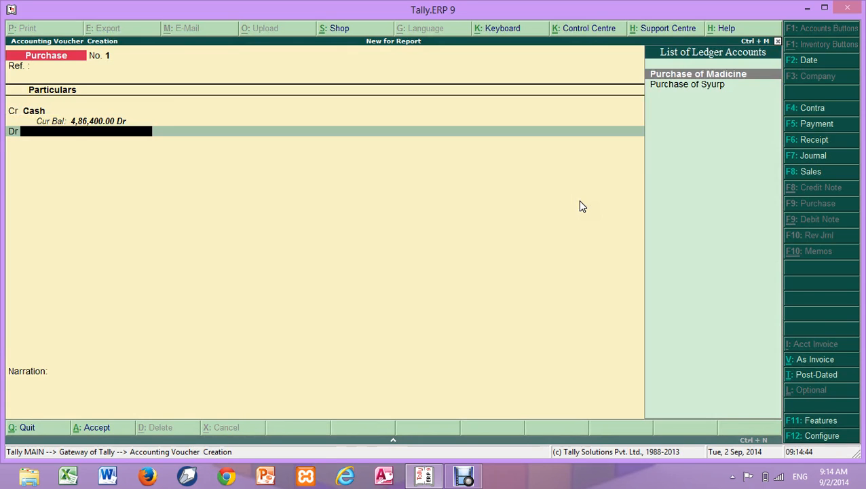
pyautogui.press('Return')
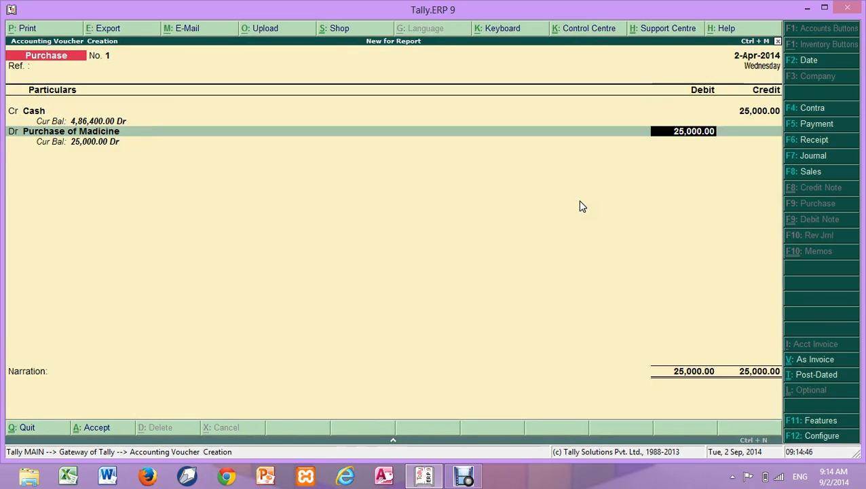
pyautogui.press('Return')
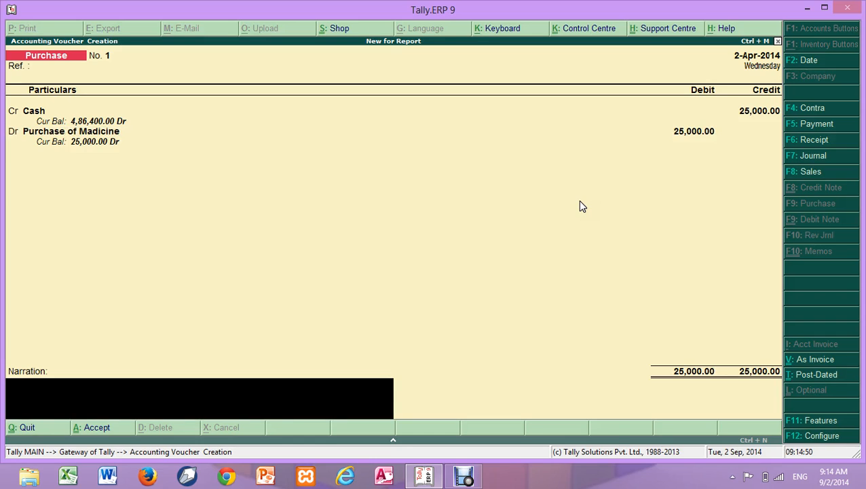
pyautogui.press('Return')
pyautogui.press('Return')
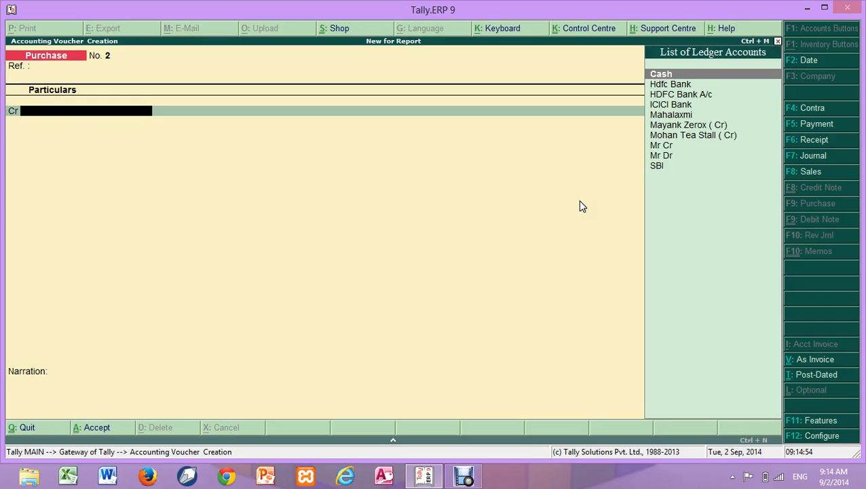
# - Credit HDFC Bank A/c with 10000 in the second purchase voucher
pyautogui.press('Down')
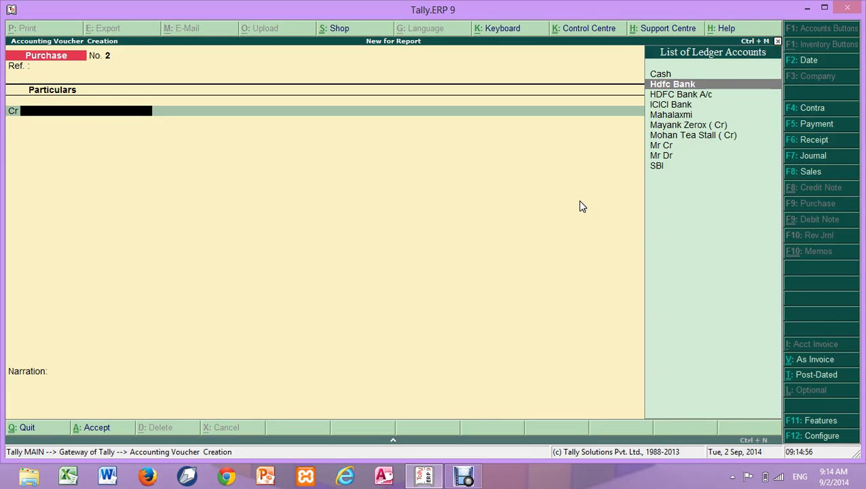
pyautogui.press('Down')
pyautogui.press('Return')
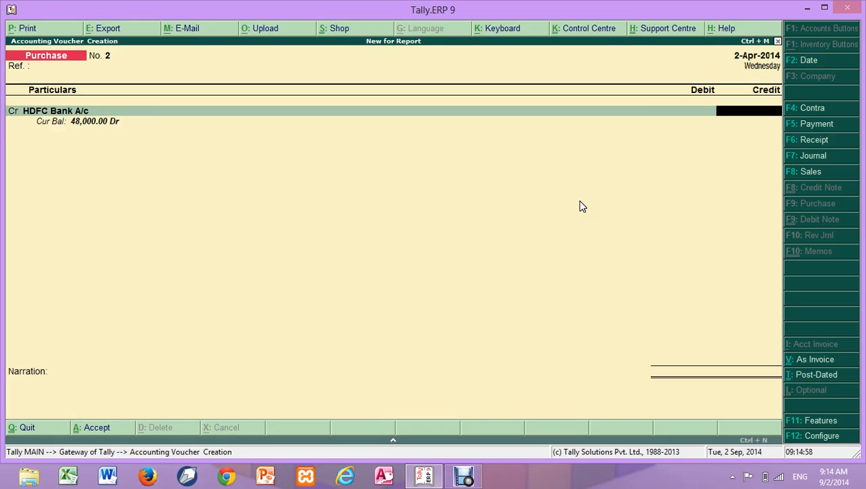
pyautogui.write('10000')
pyautogui.press('Return')
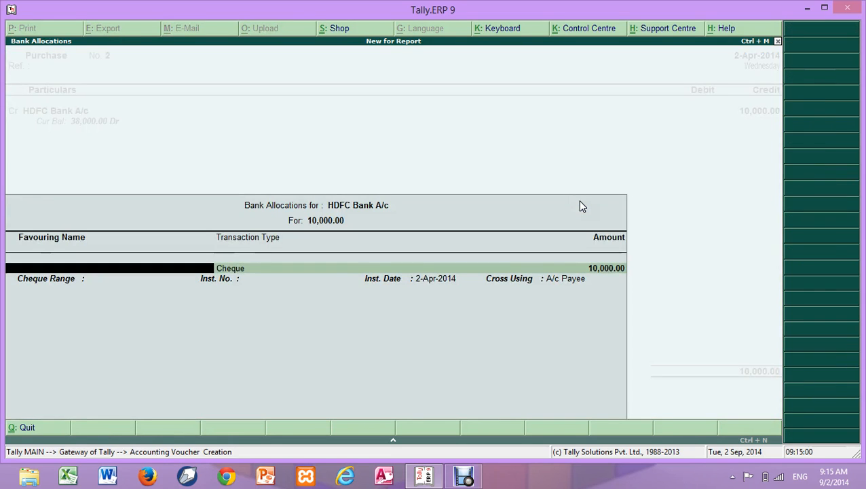
# - Accept the HDFC Bank A/c allocation as a Cheque for 10,000, leaving the favouring name and instrument number blank
pyautogui.press('Return')
pyautogui.press('Return')
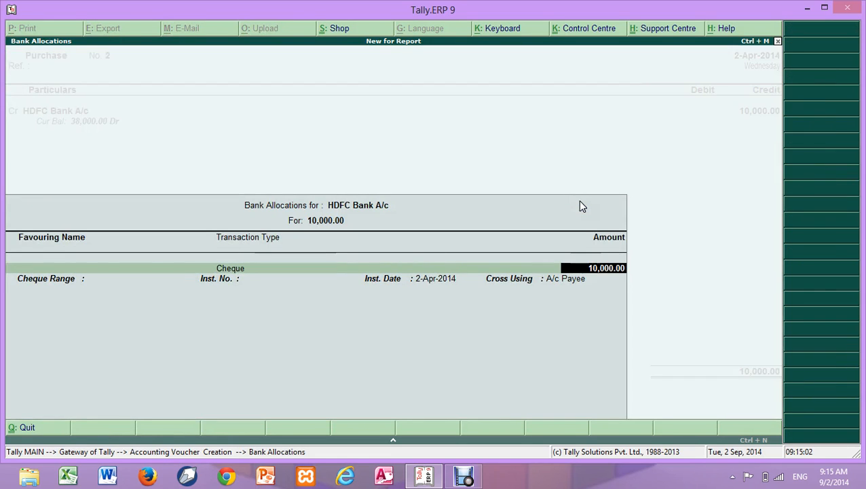
pyautogui.press('Return')
pyautogui.press('Return')
pyautogui.press('Return')
pyautogui.press('Return')
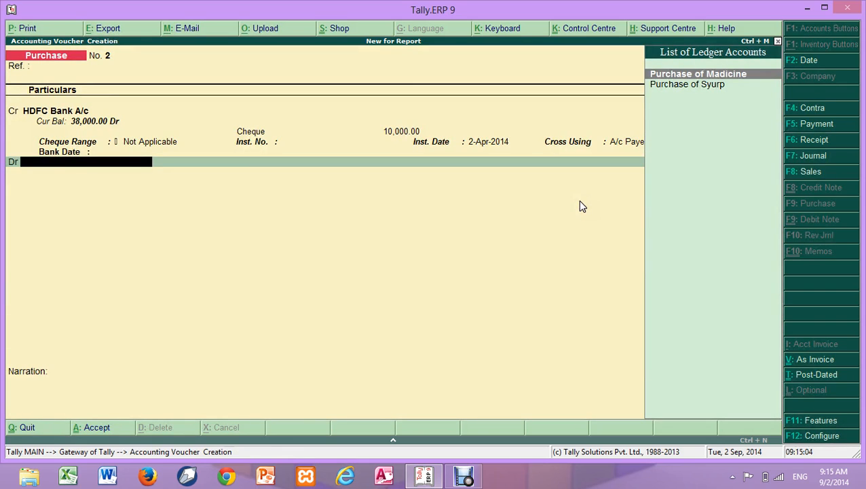
# - Debit Purchase of Syurp with 10,000 and save the second purchase voucher without a narration
pyautogui.press('Down')
pyautogui.press('Return')
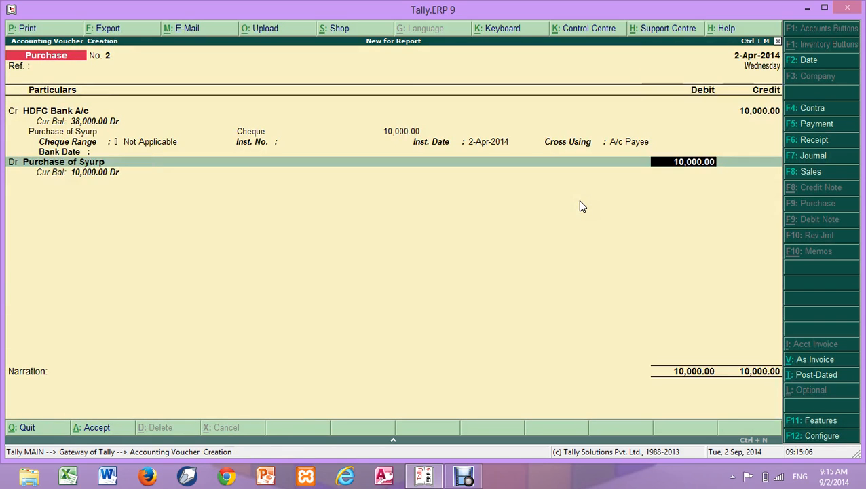
pyautogui.press('Return')
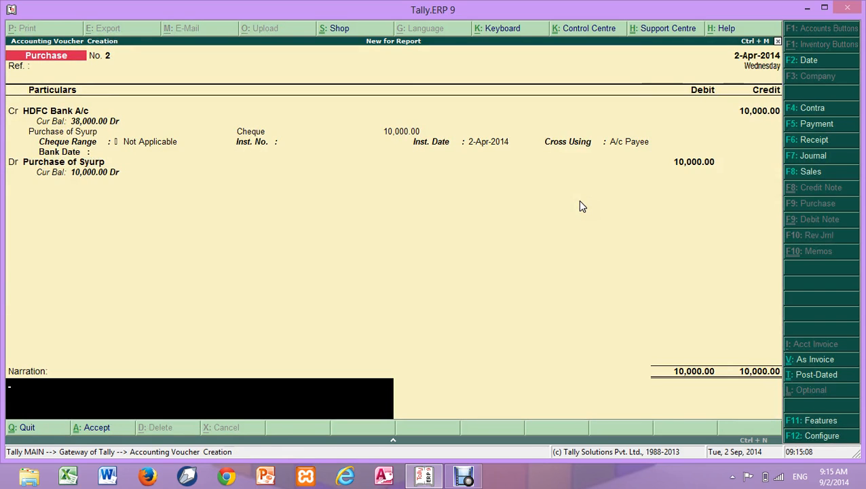
pyautogui.press('Return')
pyautogui.press('Return')
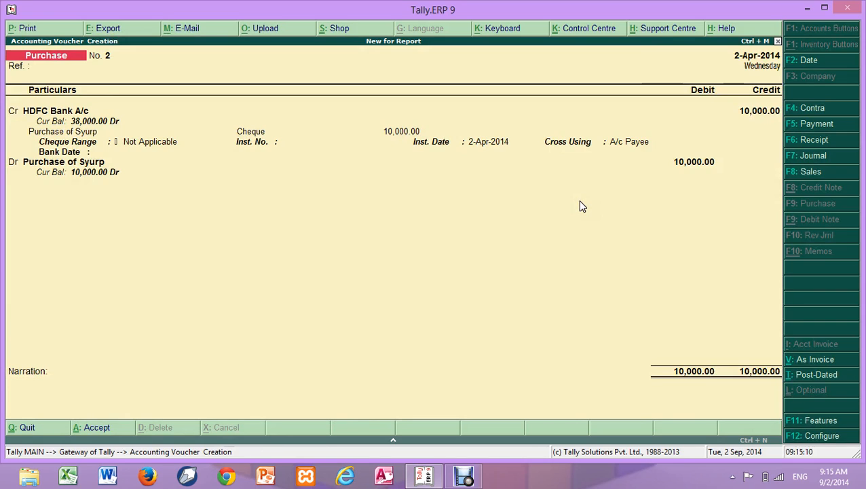
# - In the third purchase voucher, leave the reference blank and credit Mayank Zerox ( Cr) with 3000
pyautogui.press('Return')
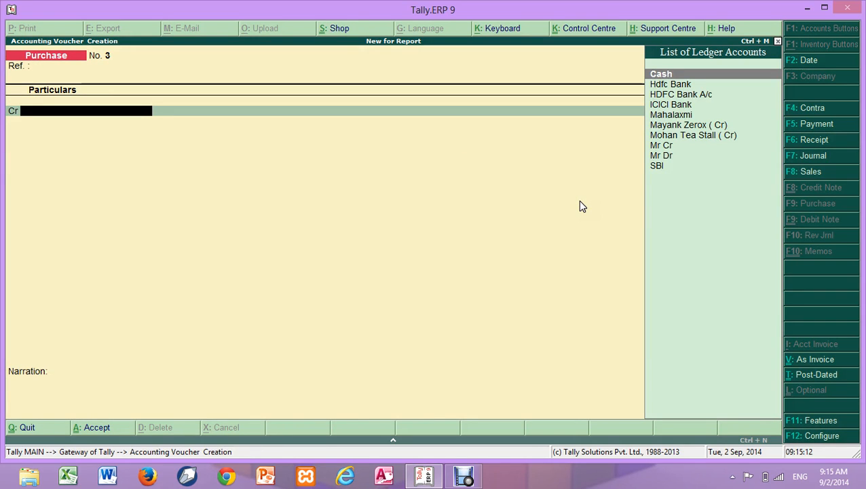
pyautogui.press('Down')
pyautogui.press('Down')
pyautogui.press('Down')
pyautogui.press('Down')
pyautogui.press('Down')
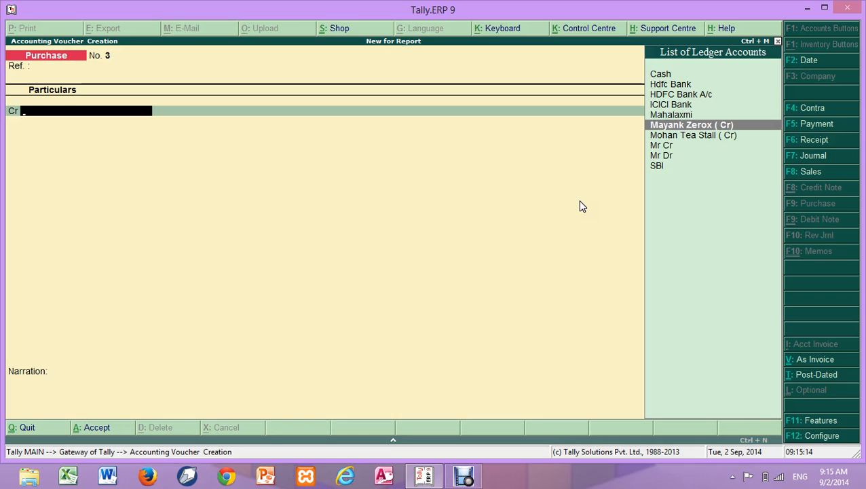
pyautogui.press('Return')
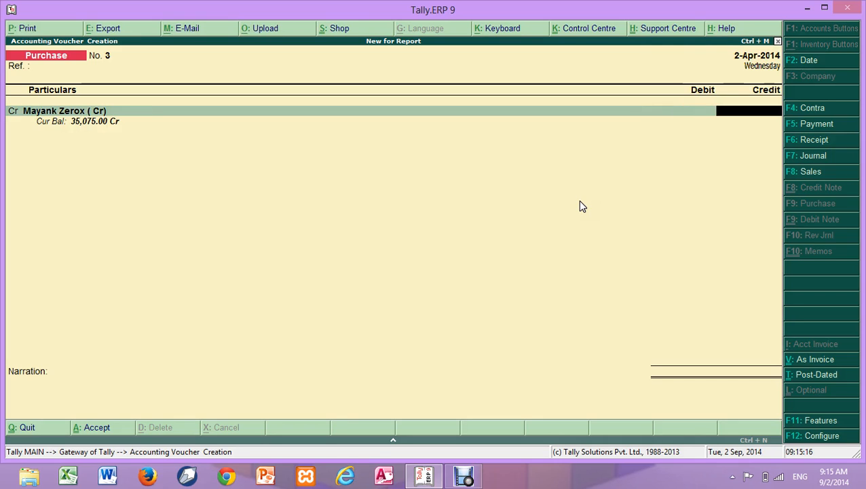
pyautogui.write('3000')
pyautogui.press('Return')
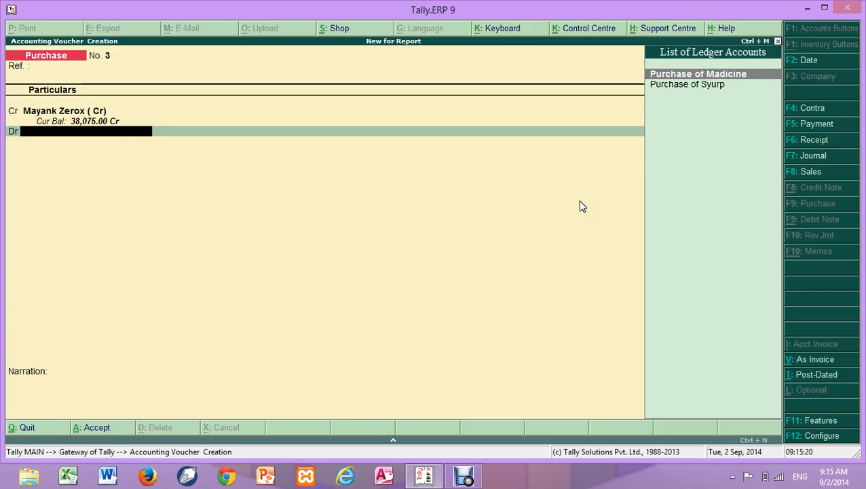
# - Debit Purchase of Madicine with 3,000 and save the third purchase voucher without a narration
pyautogui.press('Return')
pyautogui.press('Return')
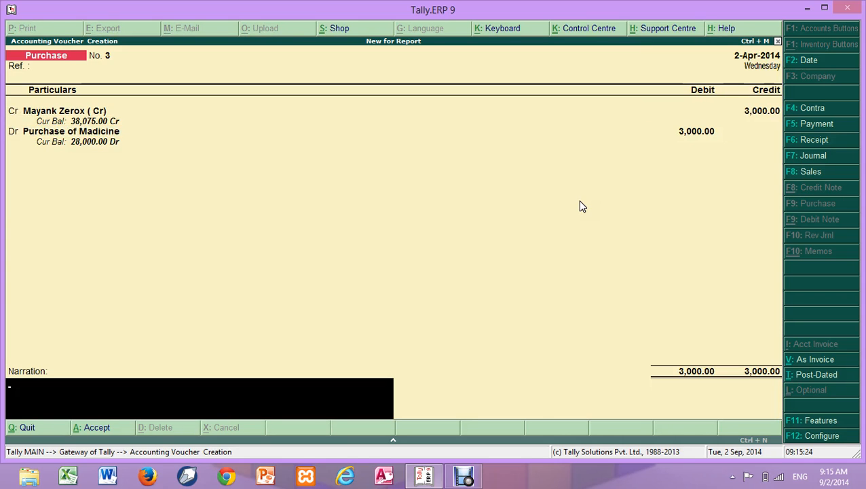
pyautogui.press('Return')
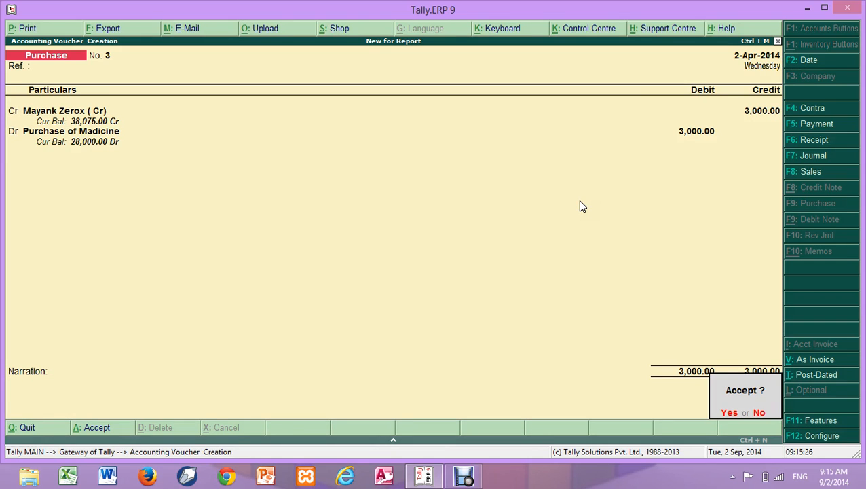
pyautogui.press('Return')
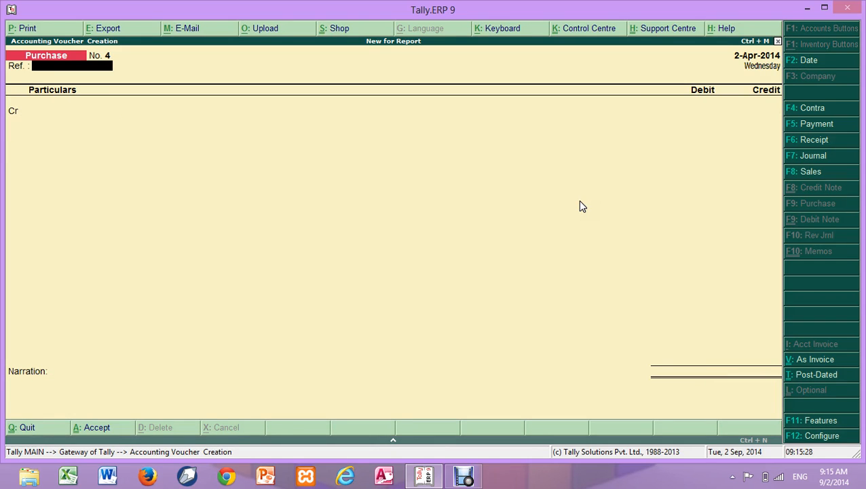
# - Start a sales voucher in voucher mode instead of invoice mode, leaving the reference blank
pyautogui.press('F8')
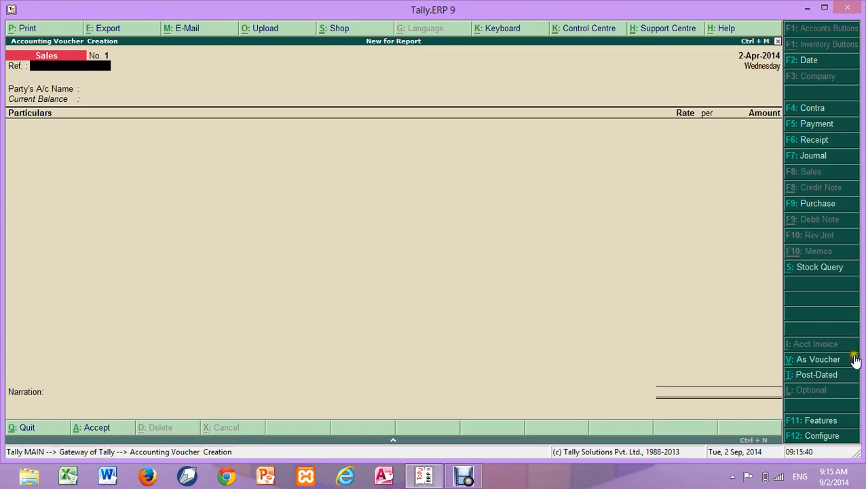
pyautogui.click(810, 362)
pyautogui.press('Return')
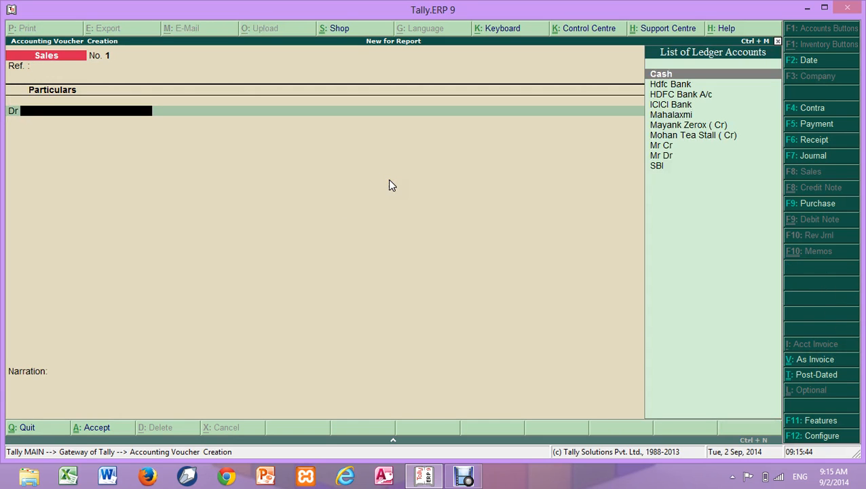
# - Debit Cash with 30000, credit Sale of Medicien with the same amount, and save the sales voucher without a narration
pyautogui.press('Return')
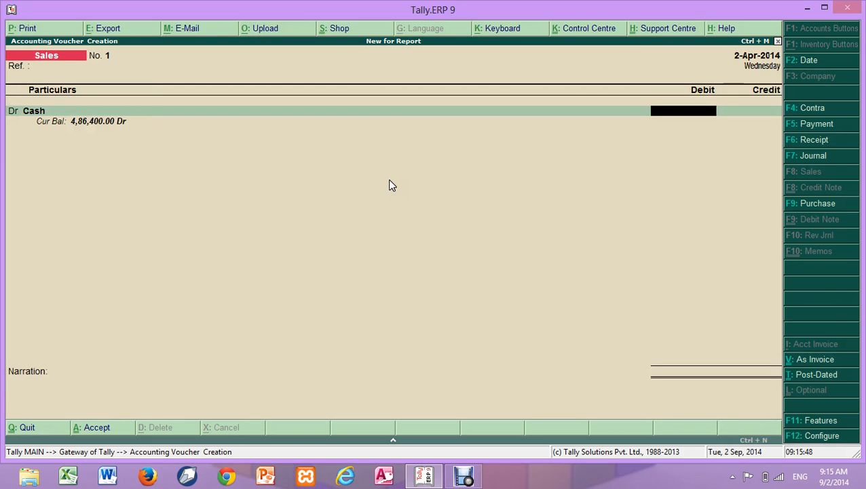
pyautogui.write('30000')
pyautogui.press('Return')
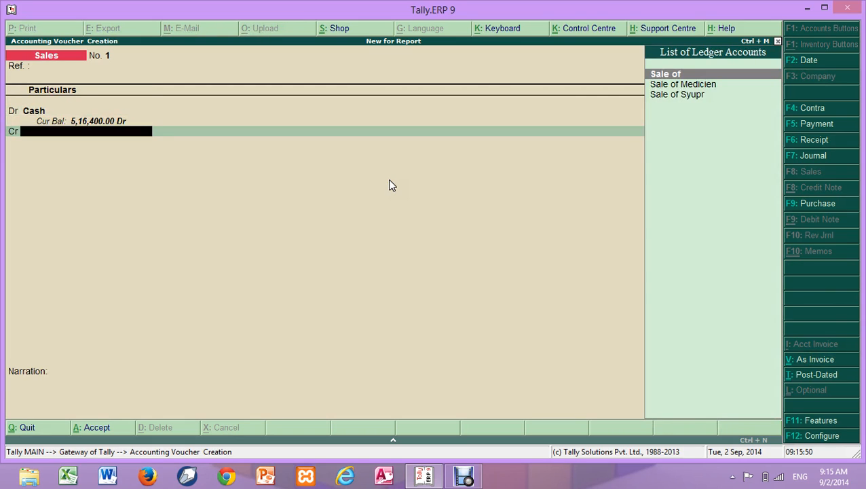
pyautogui.press('Down')
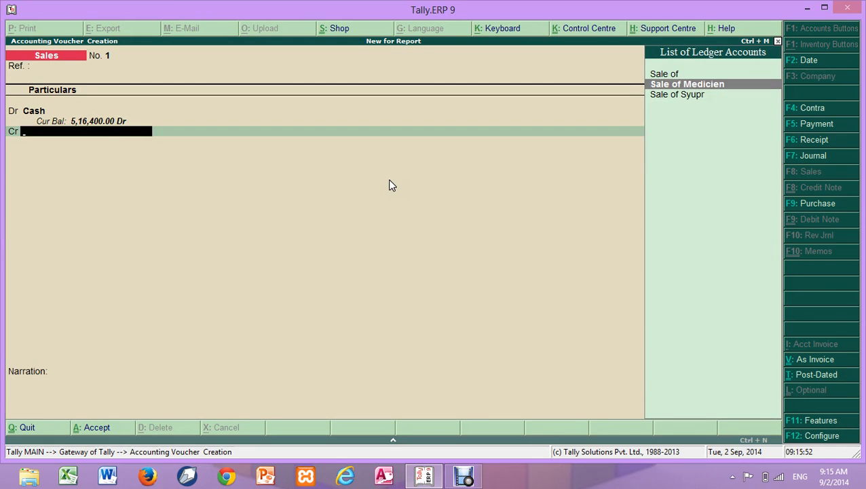
pyautogui.press('Return')
pyautogui.press('Return')
pyautogui.press('Return')
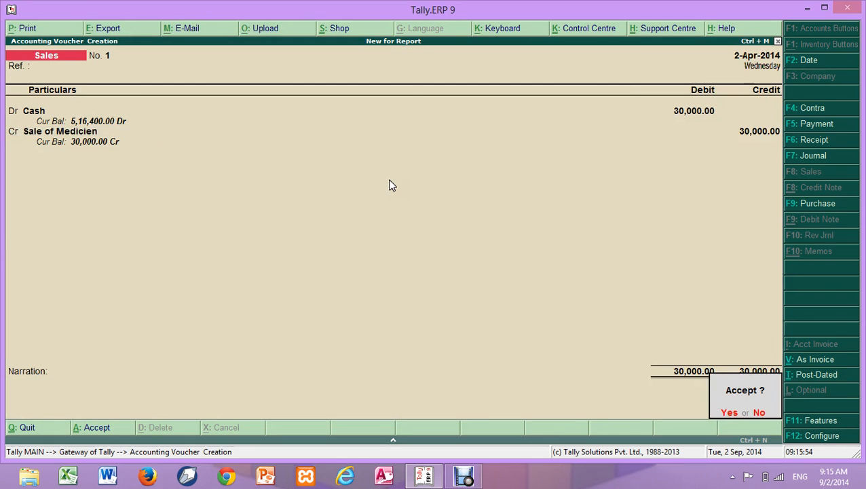
pyautogui.press('Return')
# - In the second sales voucher, leave the reference blank and debit Hdfc Bank with 5,000
pyautogui.press('Return')
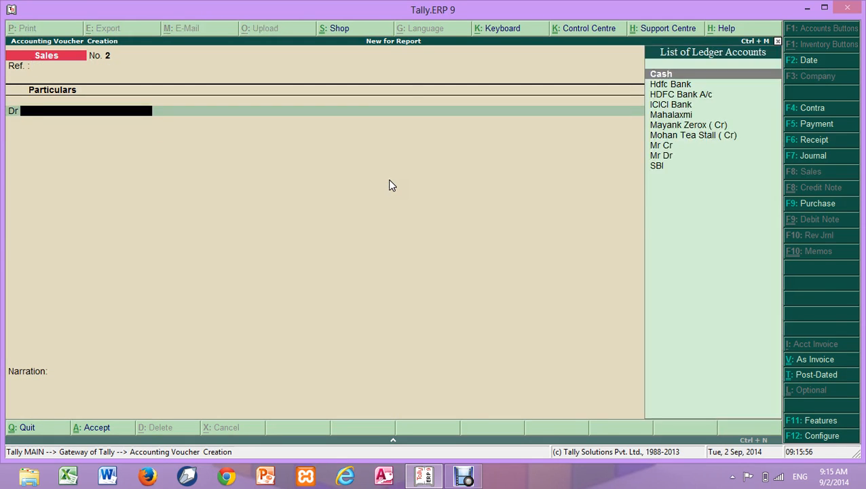
pyautogui.press('Down')
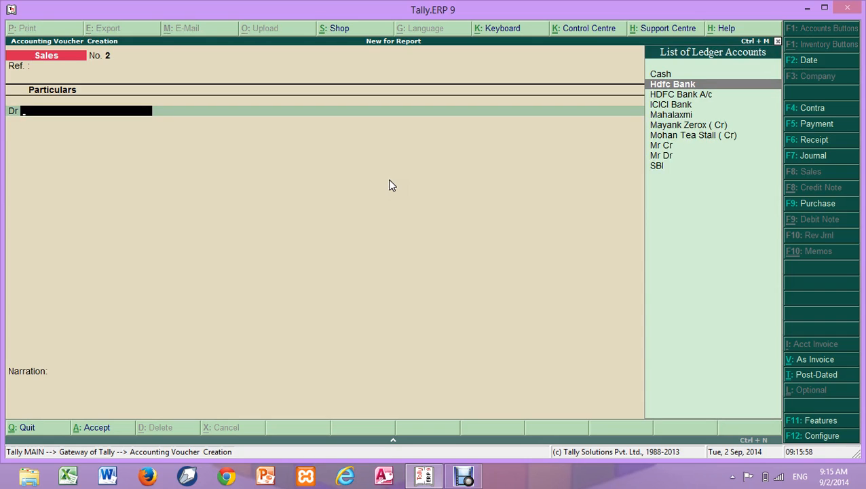
pyautogui.press('Return')
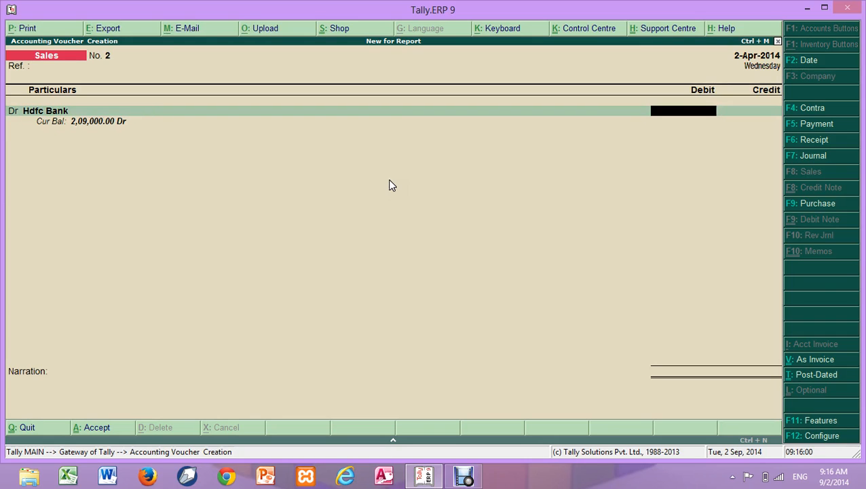
pyautogui.write('5,000')
pyautogui.press('Return')
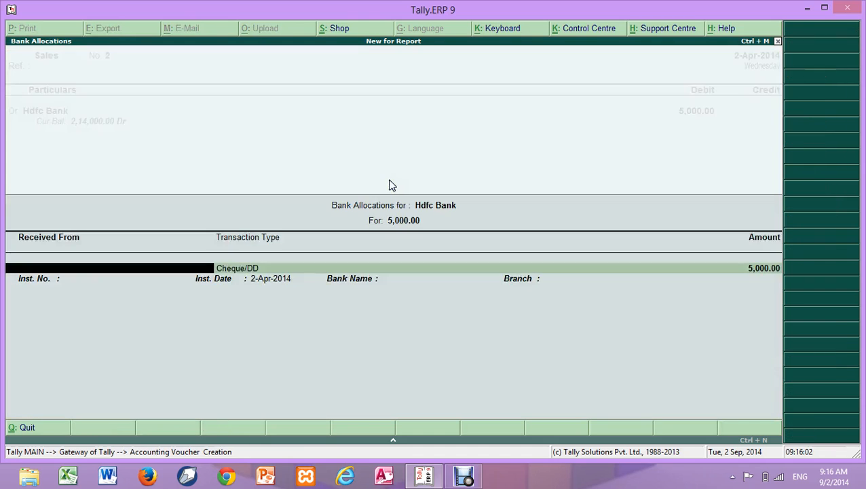
# - Accept the Hdfc Bank allocation as Cheque/DD for 5,000, leaving the payer, instrument number, bank name and branch blank
pyautogui.press('Return')
pyautogui.press('Return')
pyautogui.press('Return')
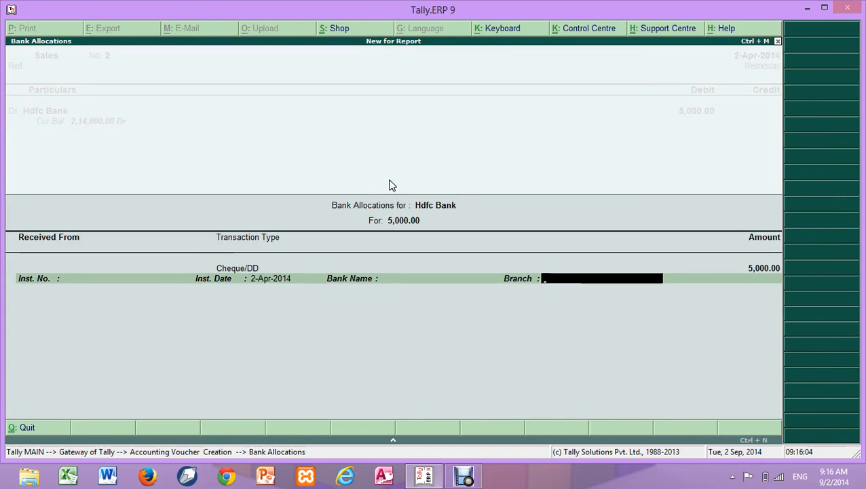
pyautogui.press('Return')
# - Credit Sale of Syupr with 5,000 and save the second sales voucher without a narration
pyautogui.press('Down')
pyautogui.press('Down')
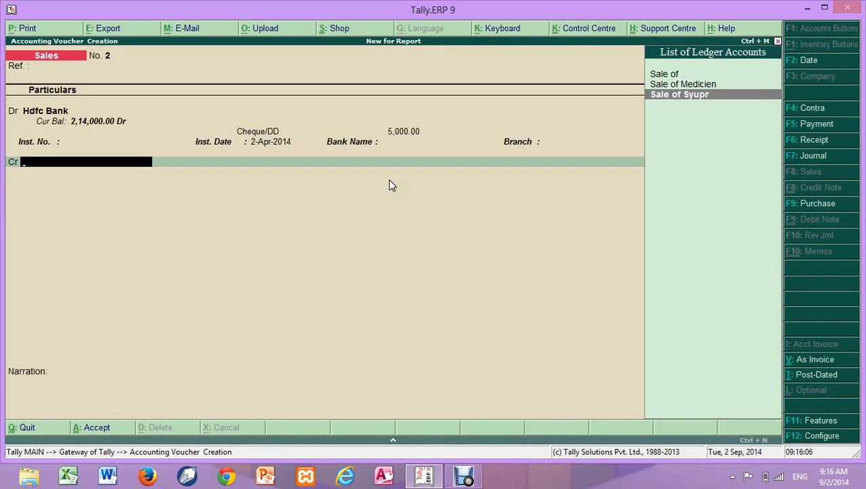
pyautogui.press('Return')
pyautogui.press('Return')
pyautogui.press('Return')
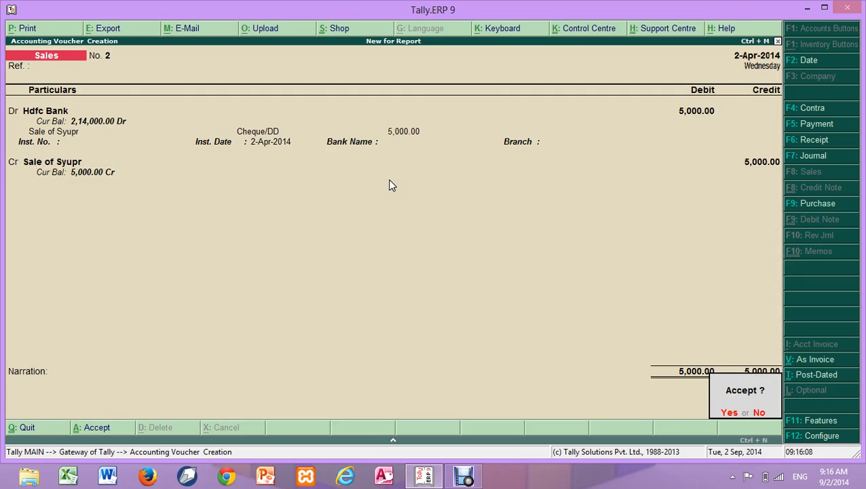
pyautogui.press('Return')
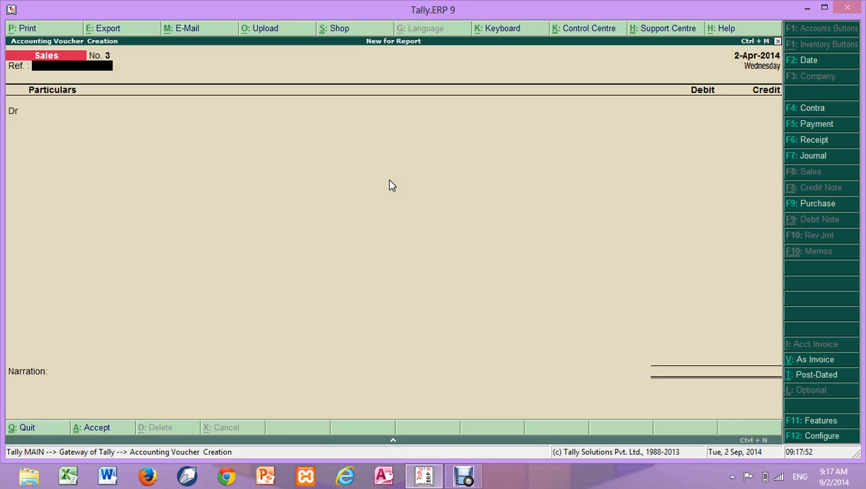
# - Leave the empty sales voucher for a new purchase voucher in voucher mode with the reference left blank
pyautogui.press('Return')
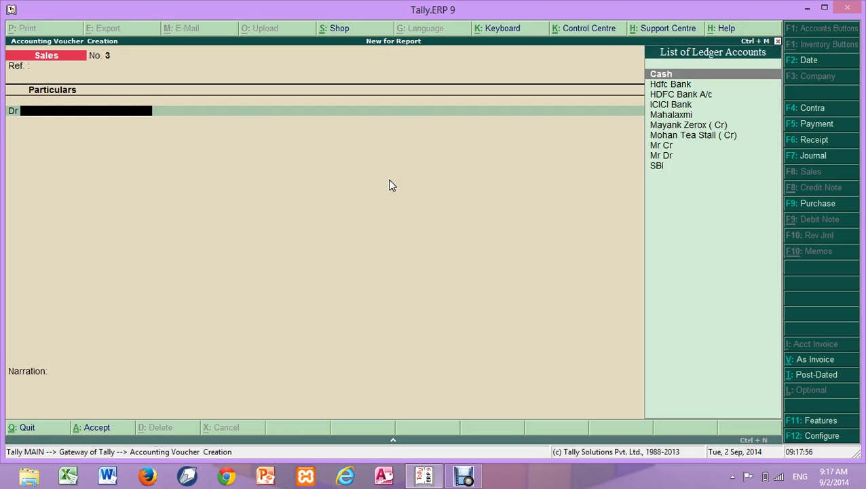
pyautogui.press('F9')
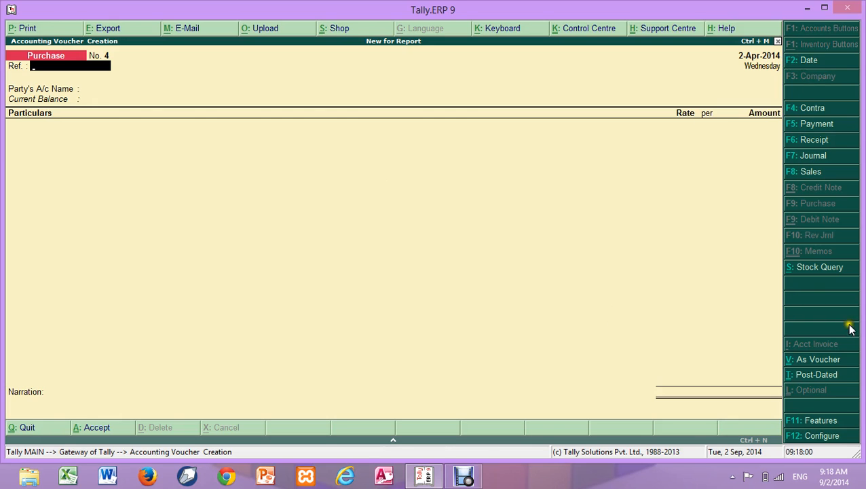
pyautogui.click(822, 365)
pyautogui.press('Return')
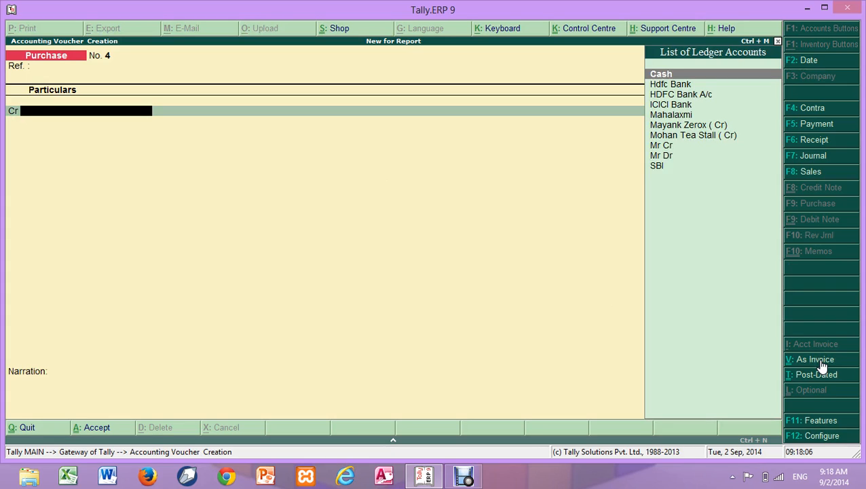
# - Choose Mayank Zerox ( Cr) as the ledger to credit in the fourth purchase voucher
pyautogui.press('Down')
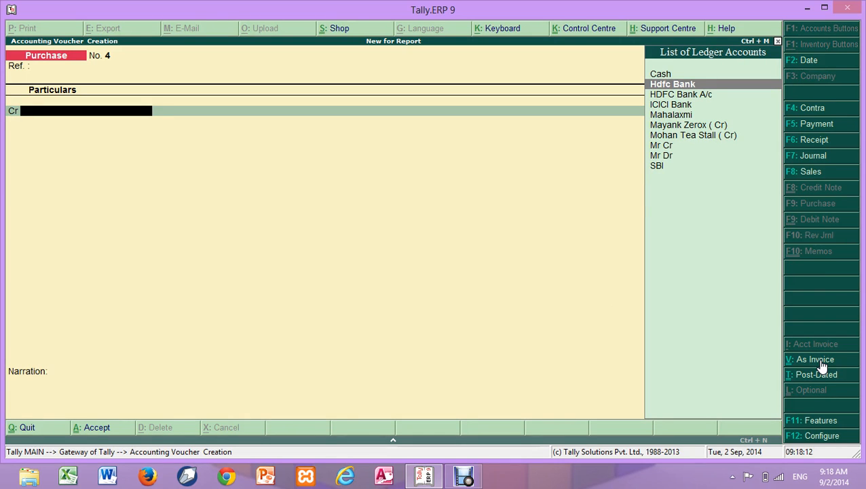
pyautogui.press('Down')
pyautogui.press('Down')
pyautogui.press('Down')
pyautogui.press('Down')
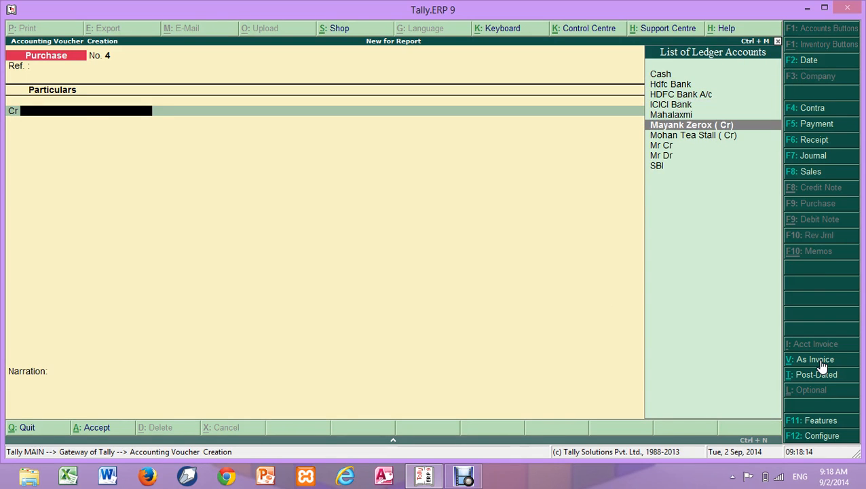